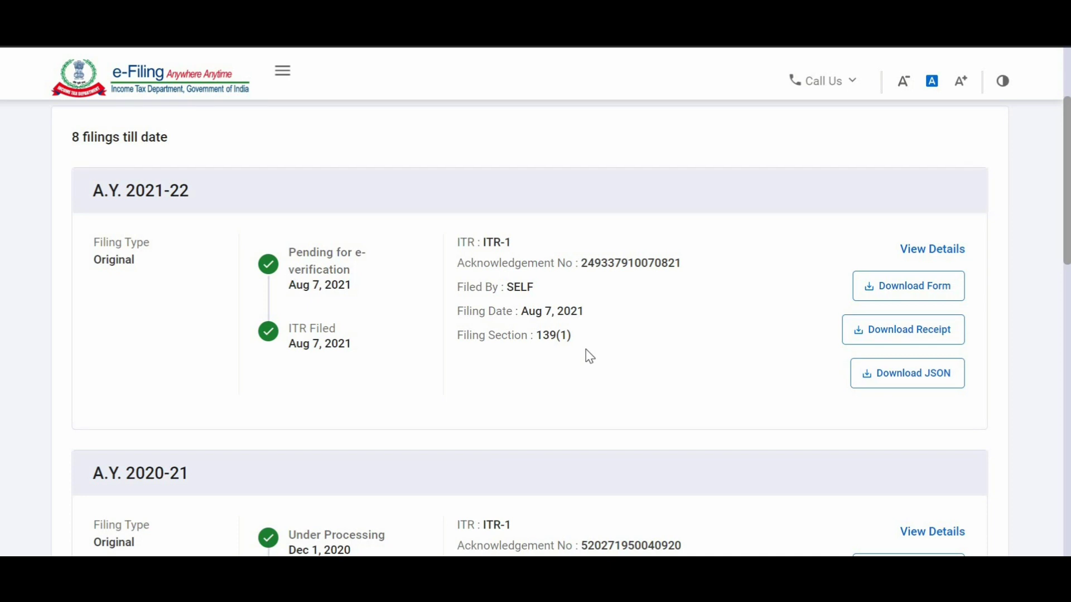
Open the E-Verify Return page for income tax returns
scroll(1067, 221, up, 3)
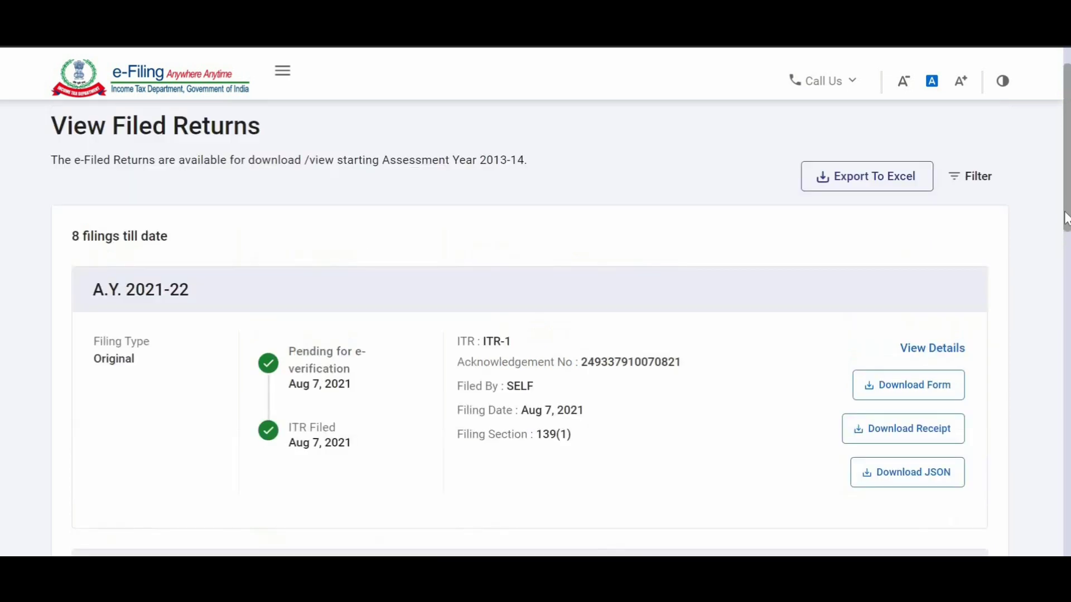
scroll(516, 184, up, 2)
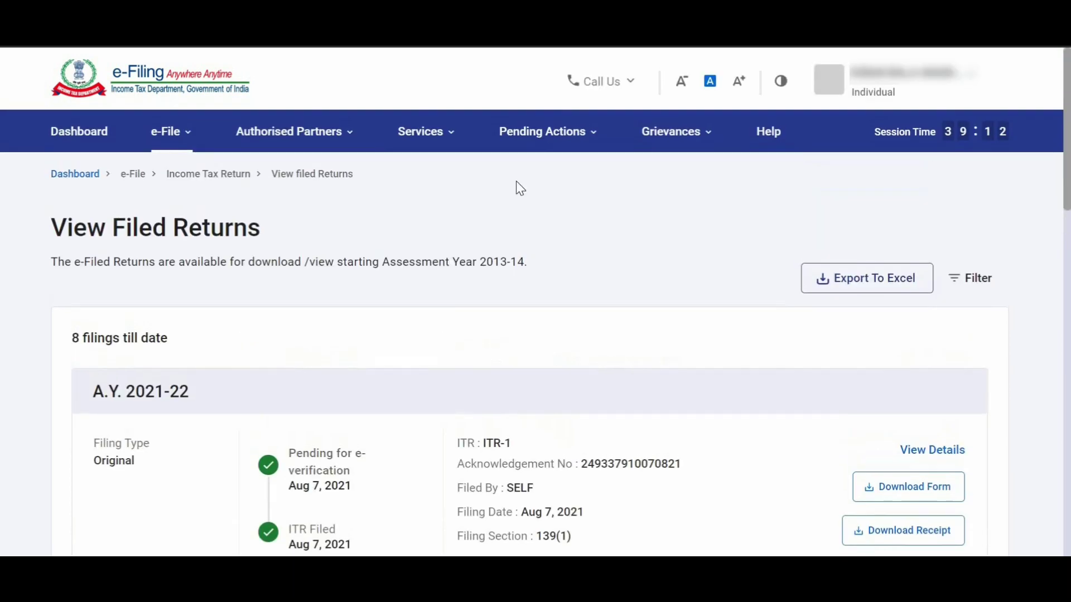
mouse_move(180, 142)
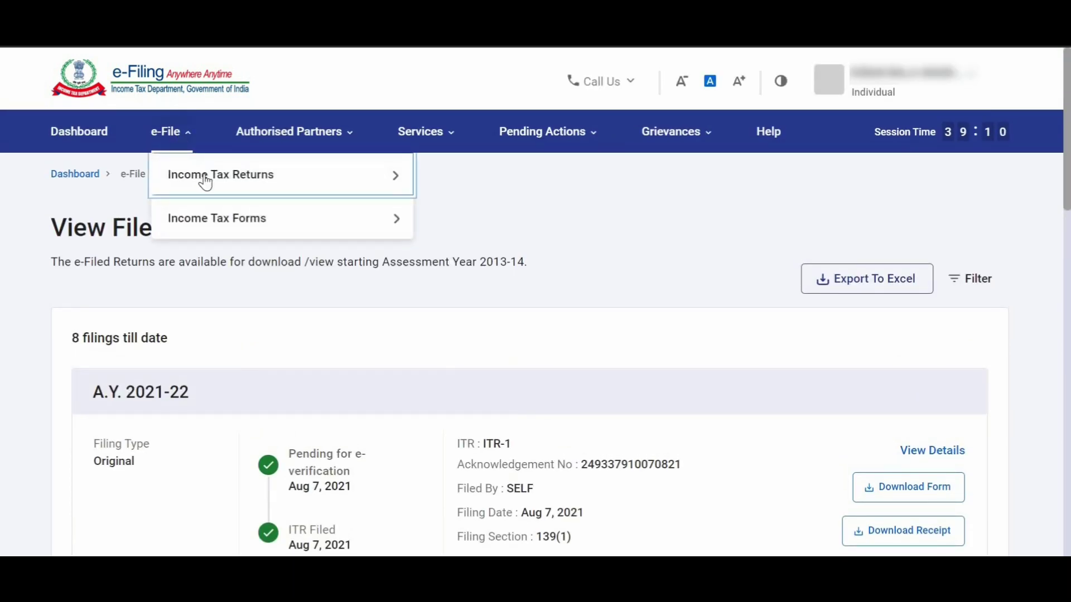
mouse_move(201, 179)
click(482, 179)
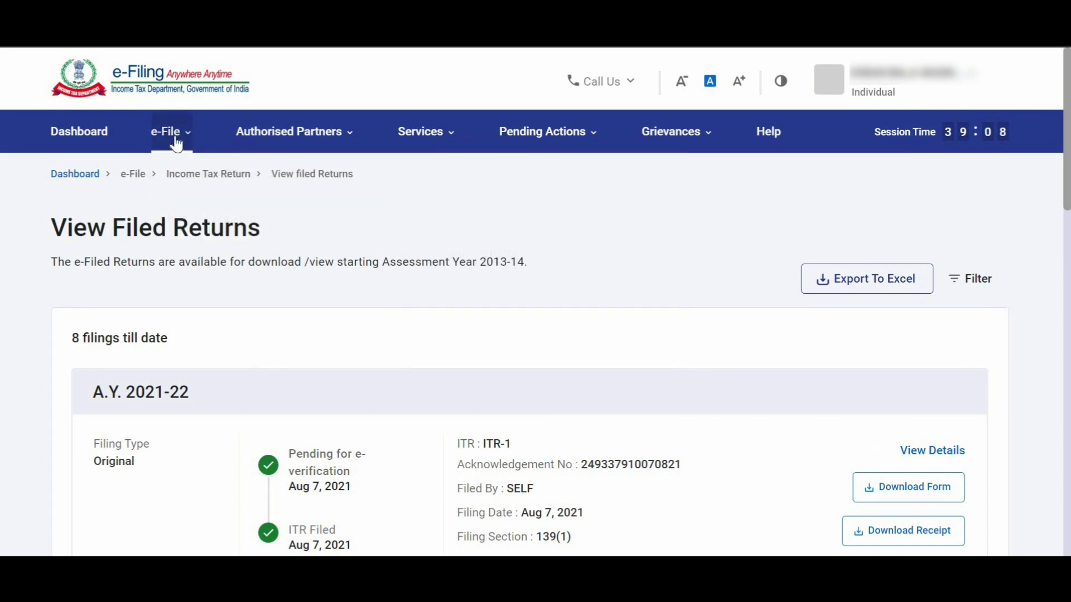
mouse_move(170, 134)
mouse_move(249, 179)
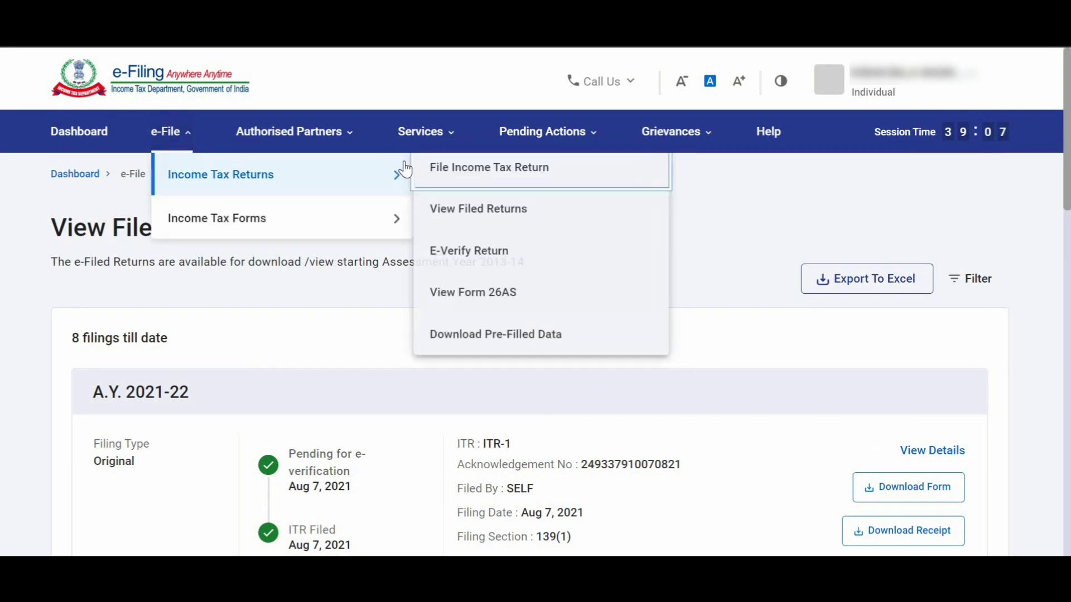
click(456, 256)
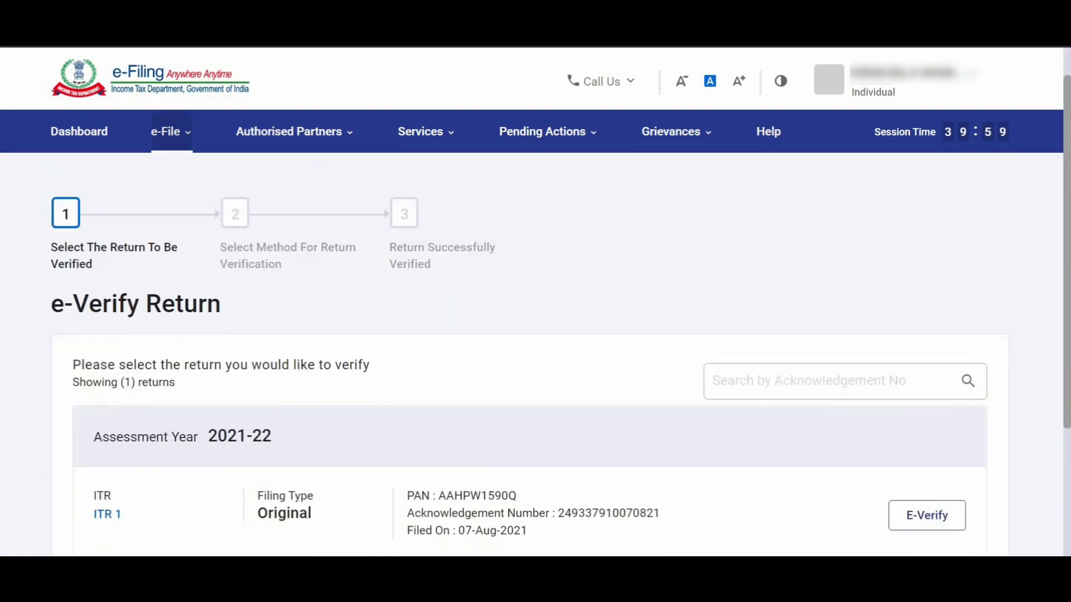
Start e-verifying the Assessment Year 2021-22 ITR 1 return using an OTP on the mobile number registered with Aadhaar
scroll(827, 429, down, 3)
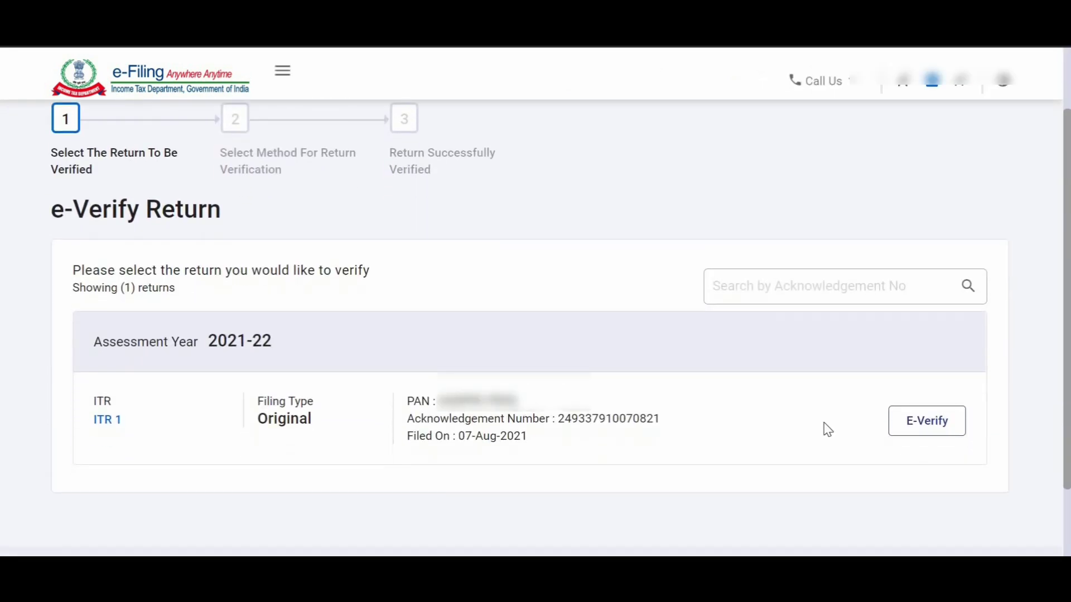
click(922, 429)
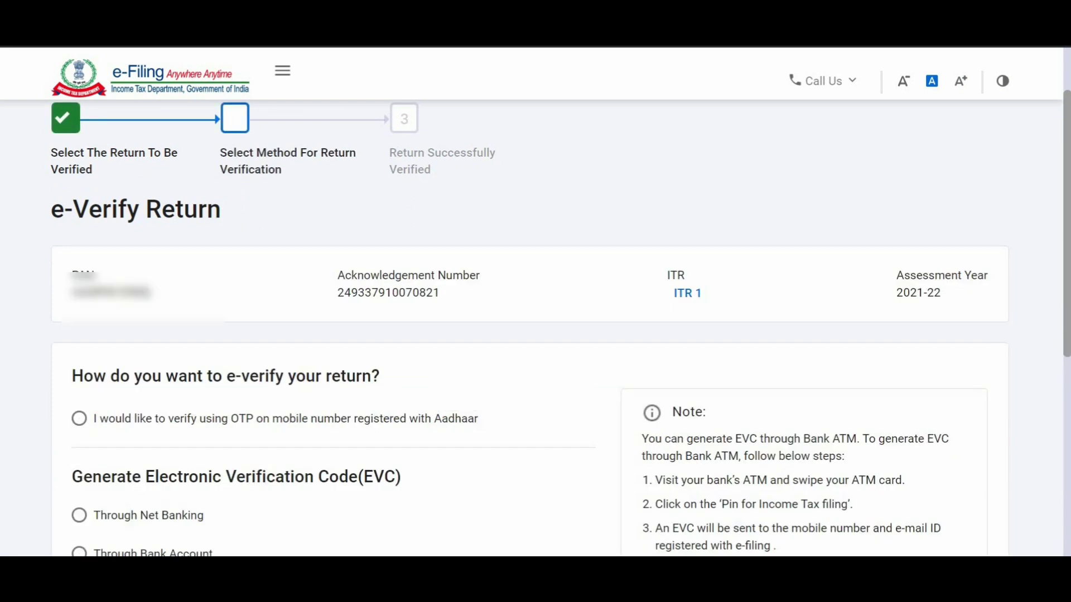
scroll(519, 282, down, 3)
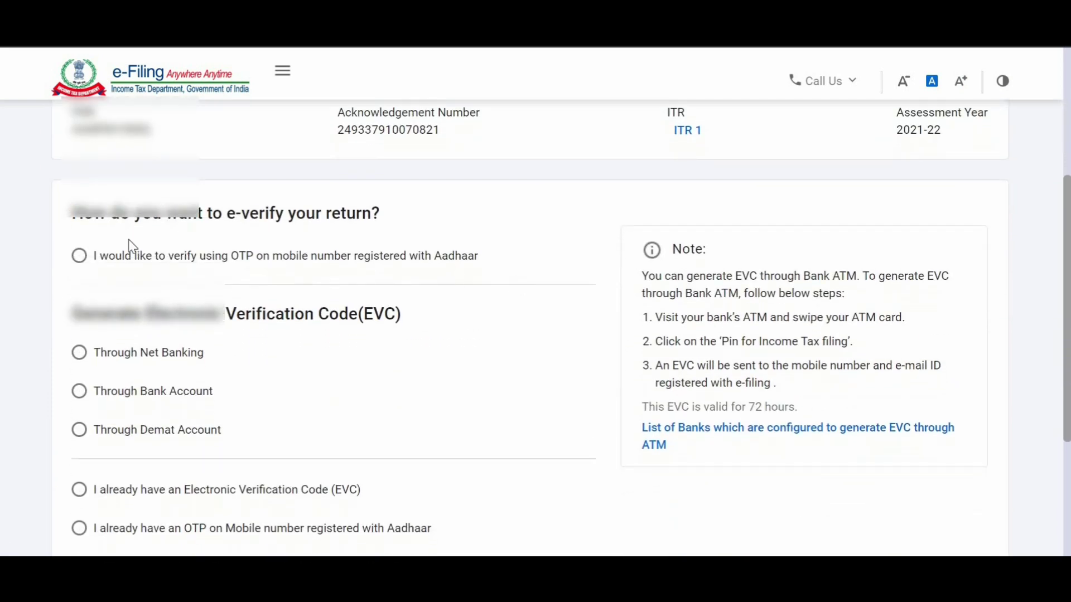
click(79, 257)
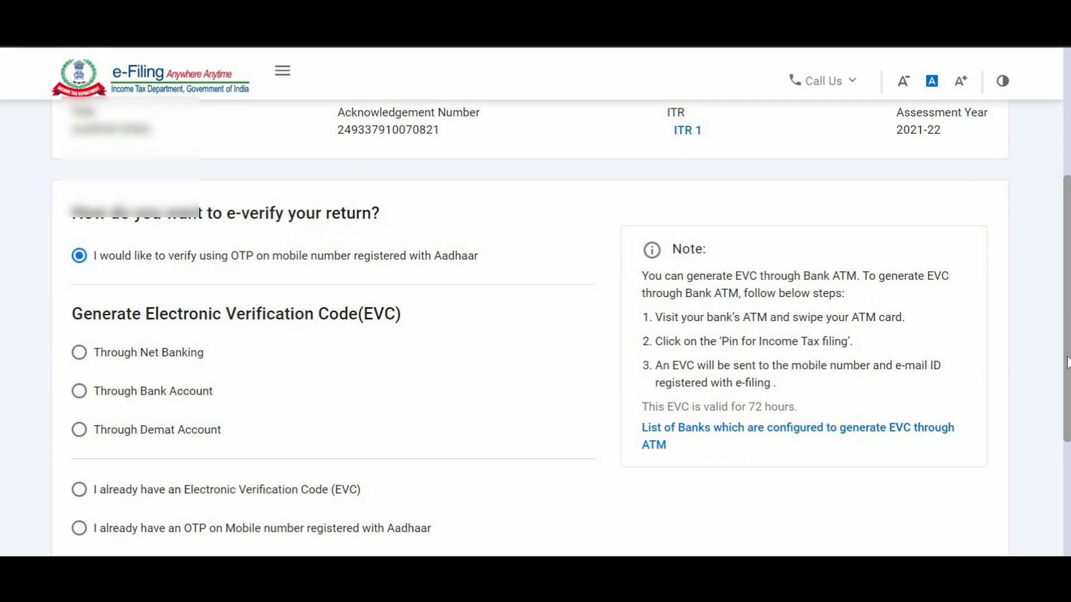
scroll(968, 438, down, 3)
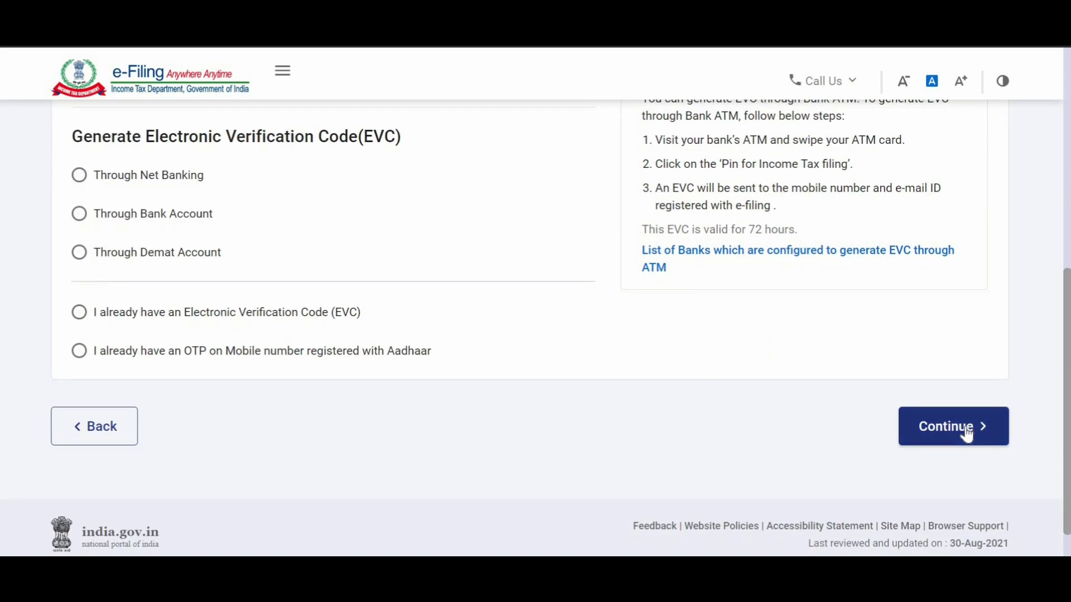
click(969, 432)
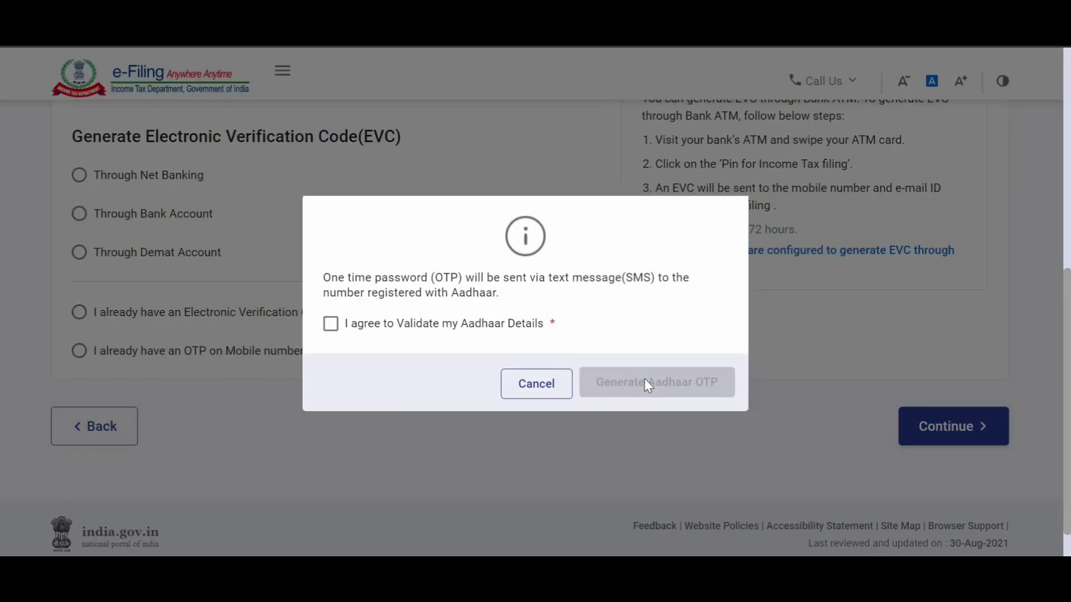
Agree to validate the Aadhaar details, generate the Aadhaar OTP, and enter and submit the OTP for validation
click(330, 326)
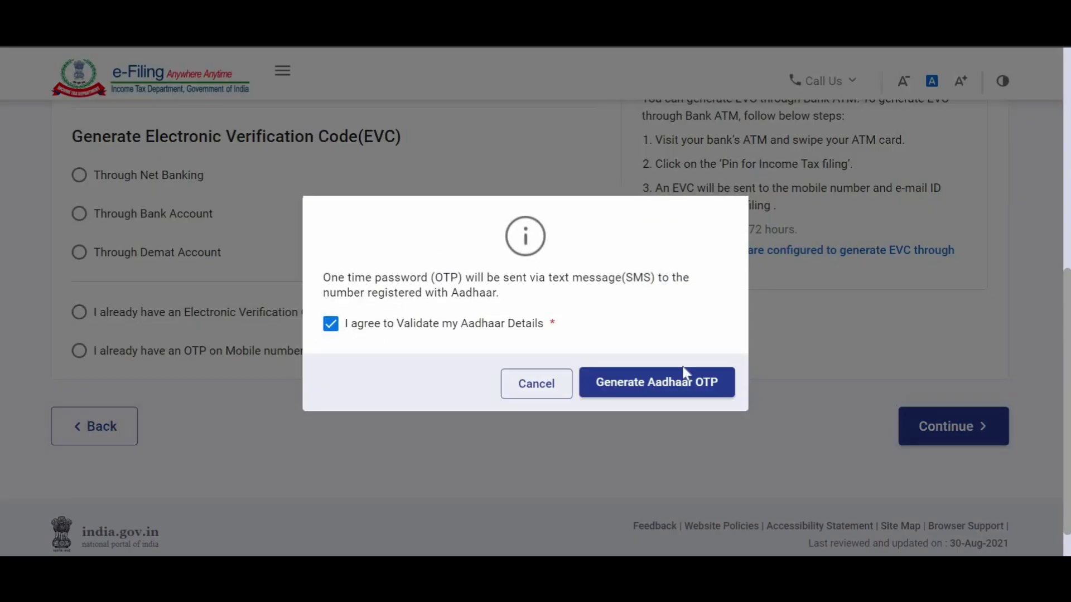
click(685, 390)
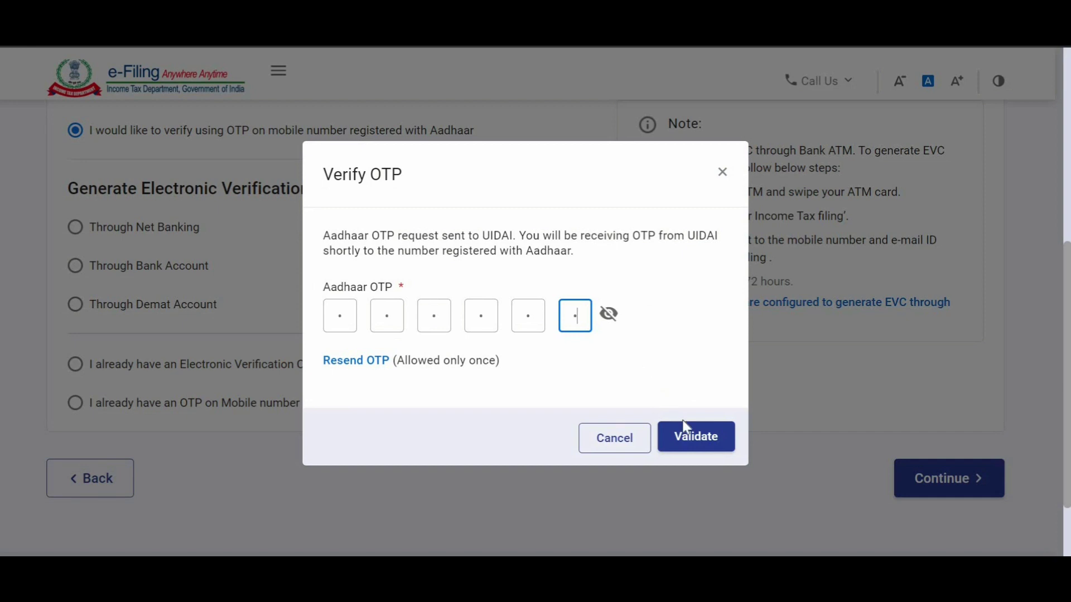
click(690, 441)
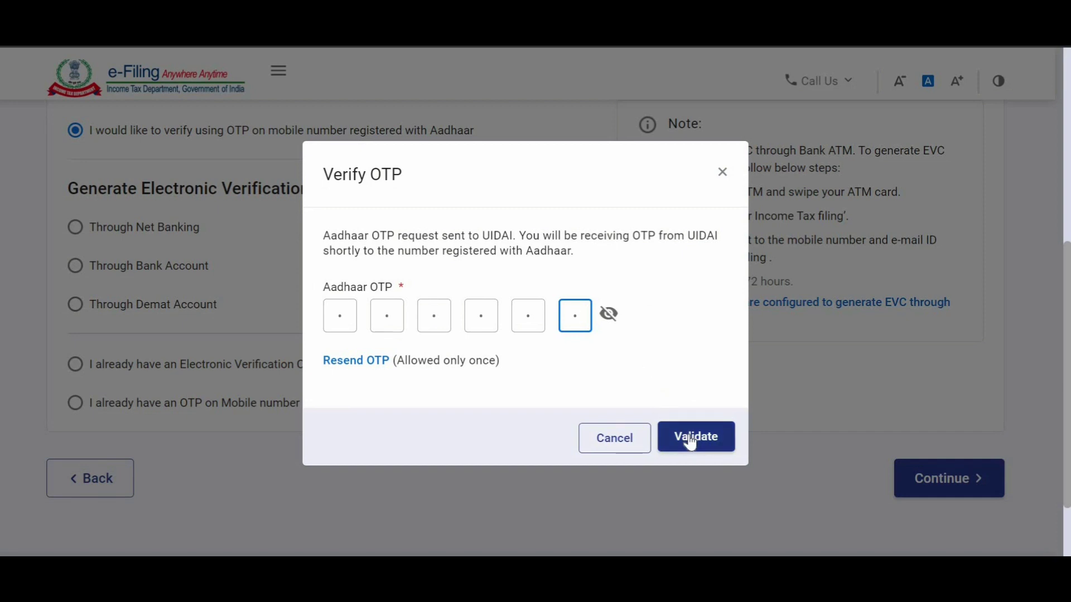
click(691, 440)
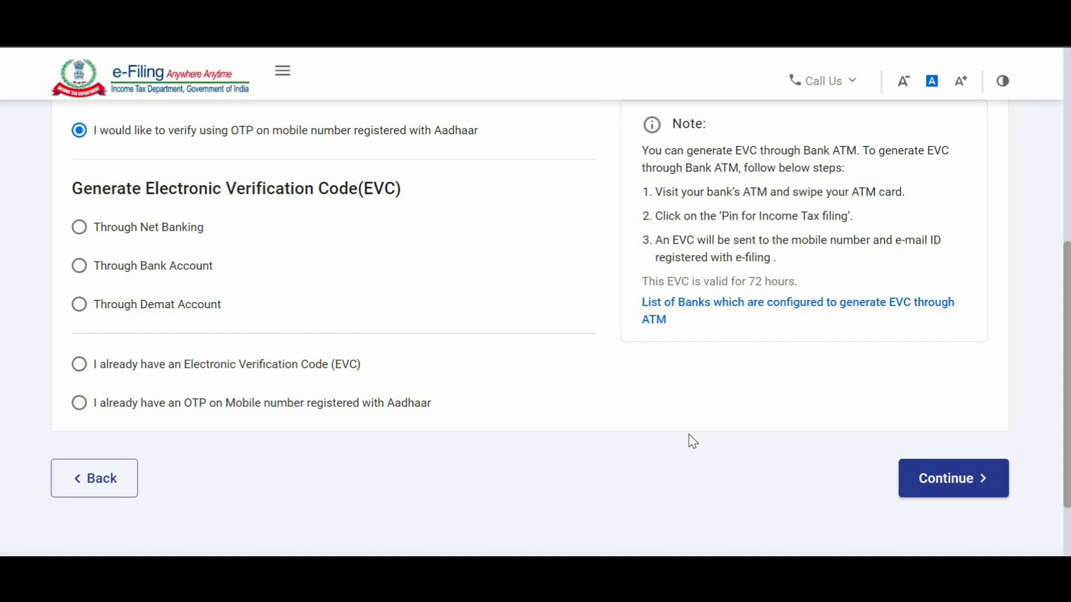
Copy the return's acknowledgement number from the e-Verify Return details
scroll(691, 440, up, 1)
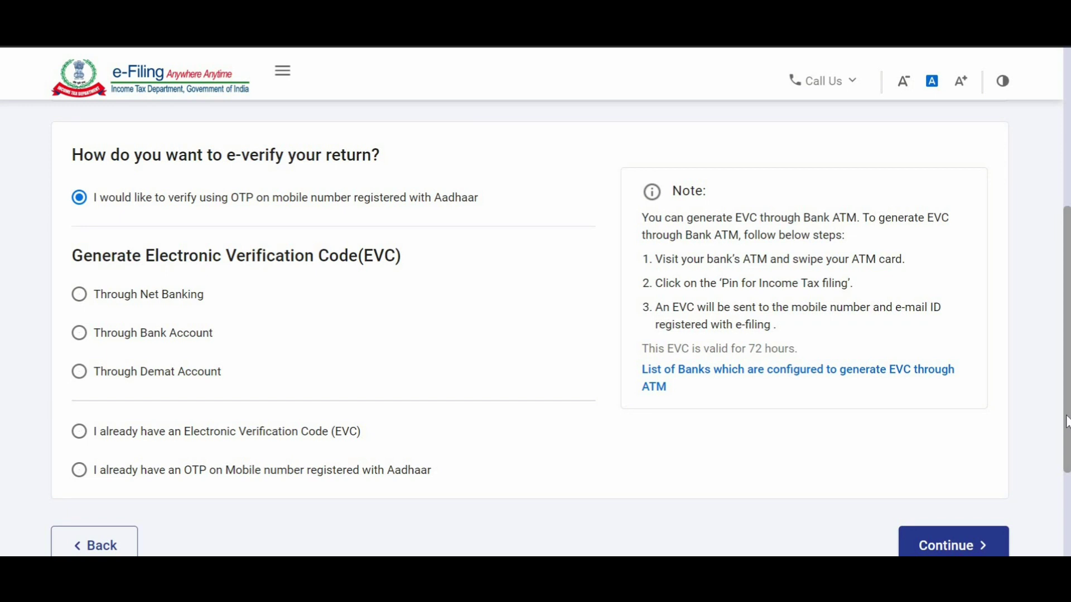
scroll(1066, 422, up, 6)
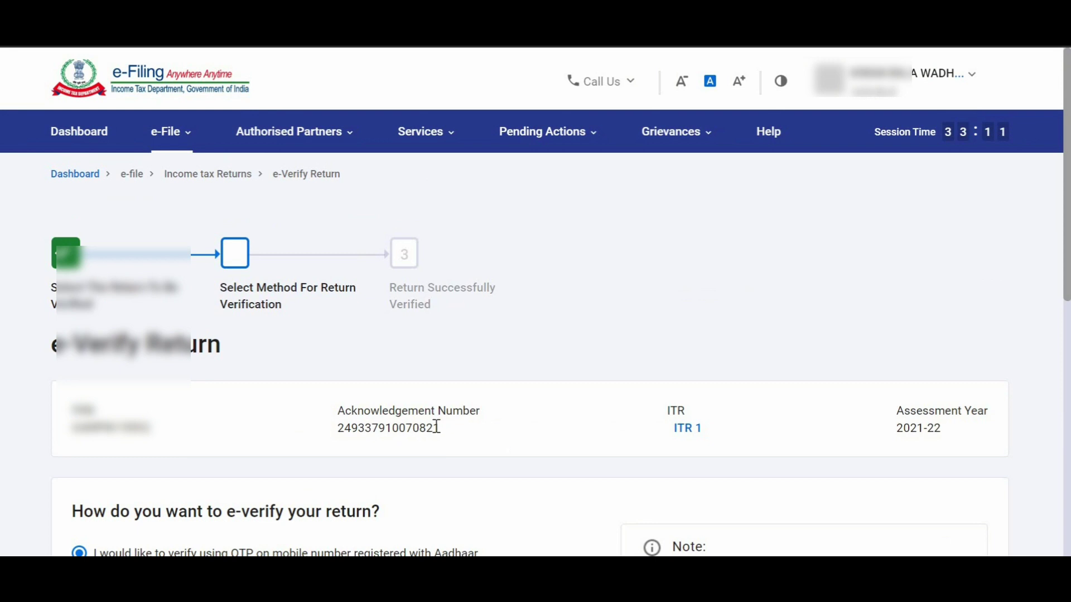
mouse_move(438, 428)
mouse_down()
mouse_move(335, 429)
mouse_move(452, 433)
mouse_up()
click(337, 427)
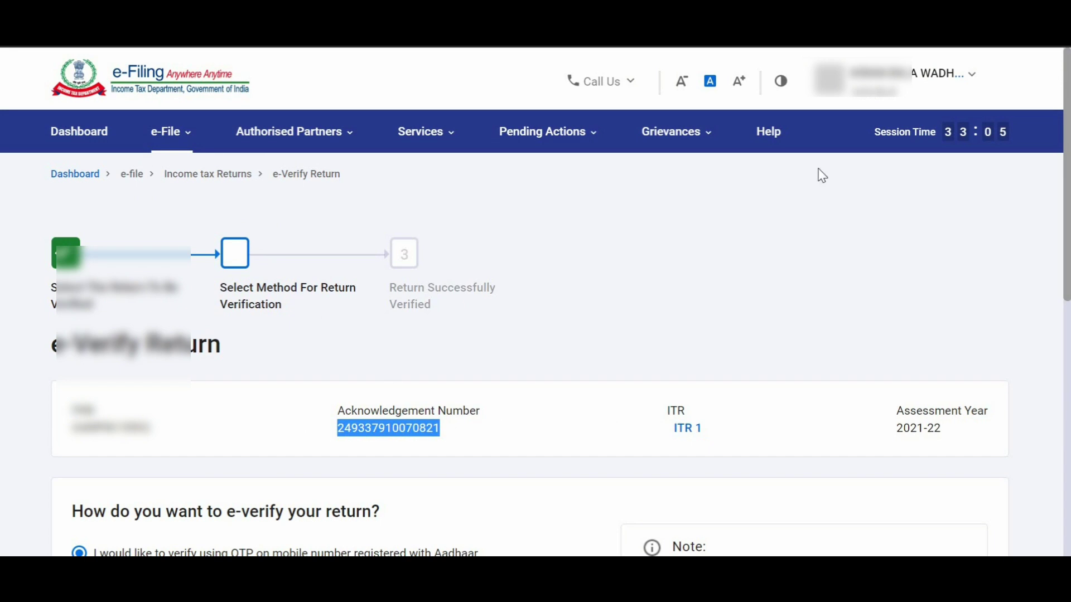
Log out of the account and open the e-Verify Return service from the portal's home page
click(928, 80)
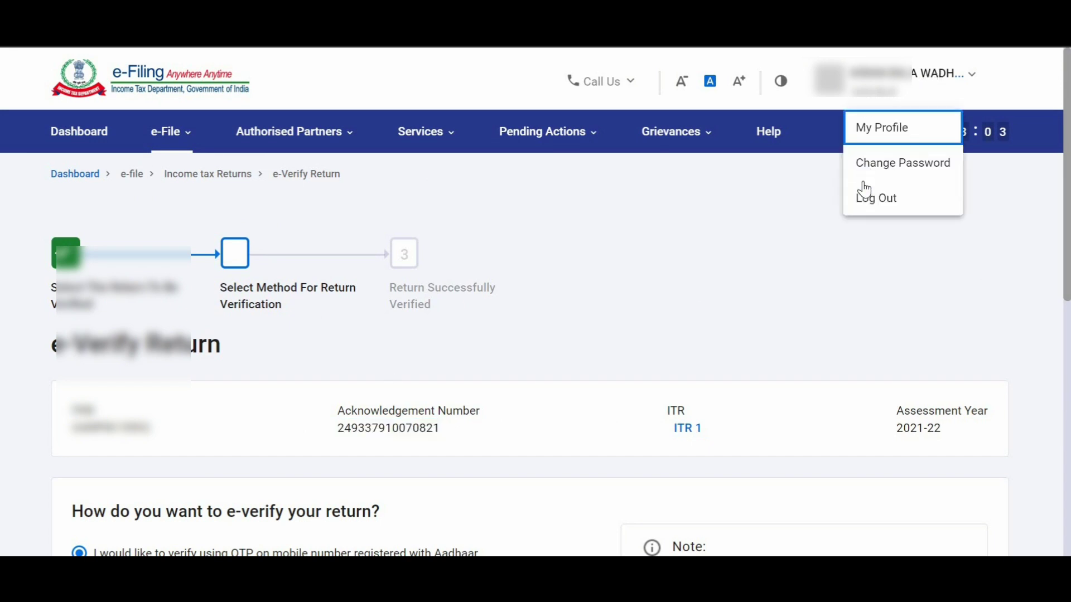
click(864, 198)
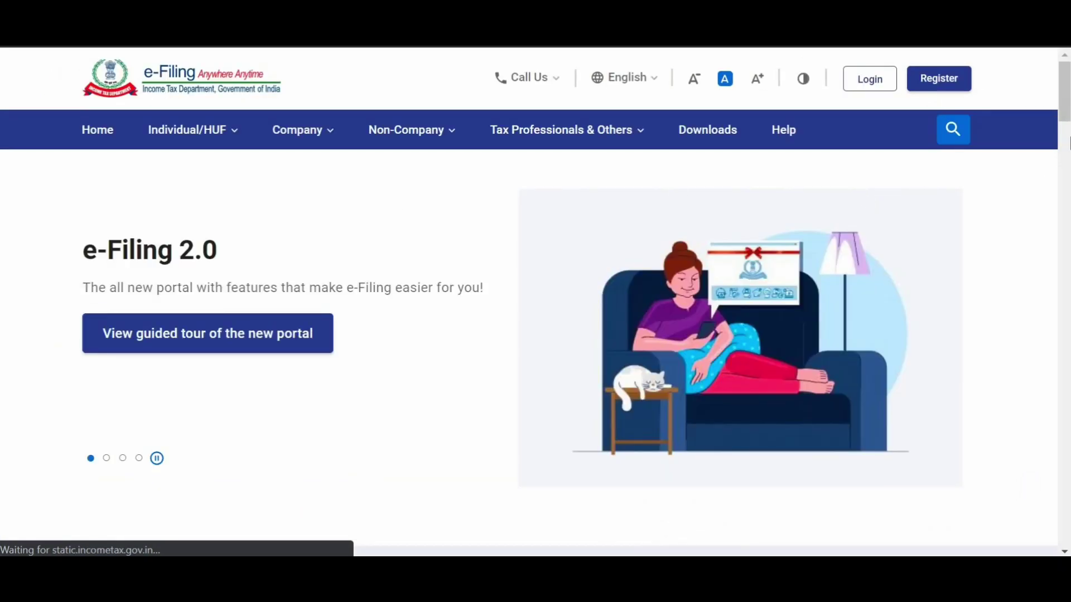
scroll(577, 236, down, 10)
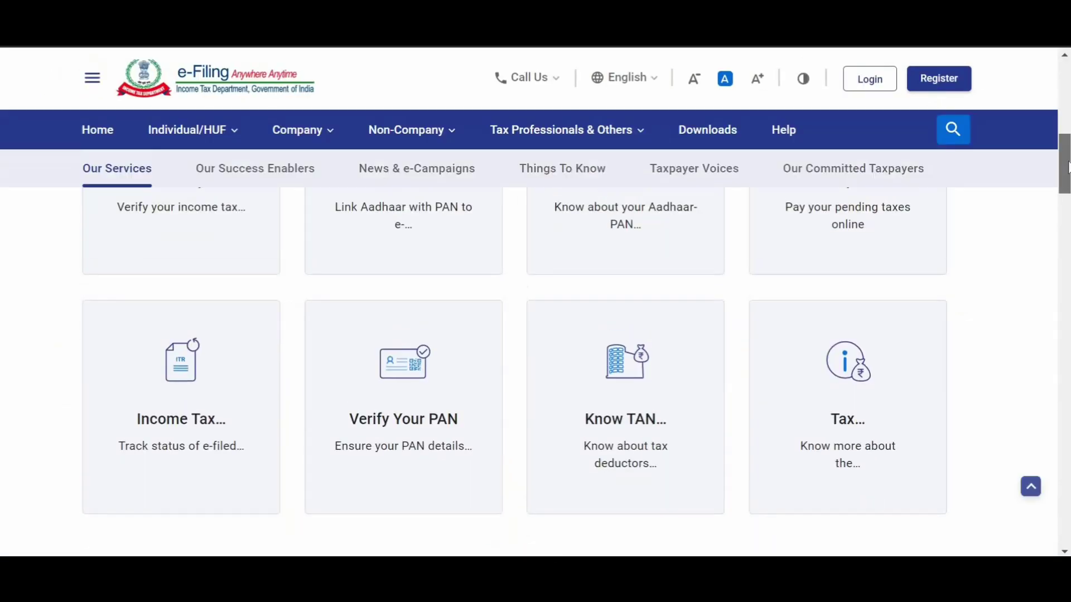
scroll(577, 236, up, 4)
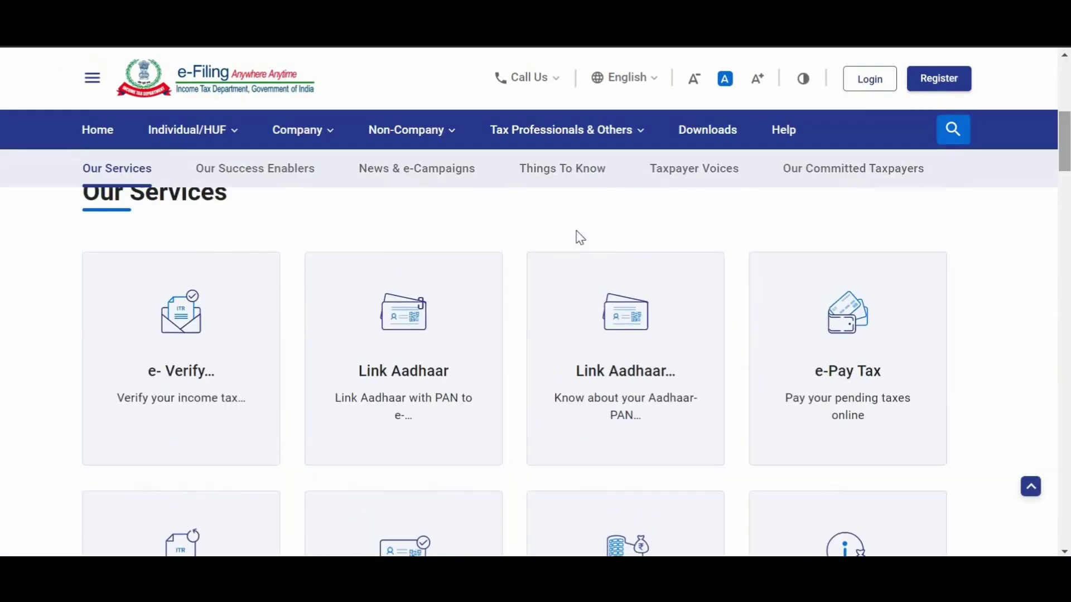
click(238, 356)
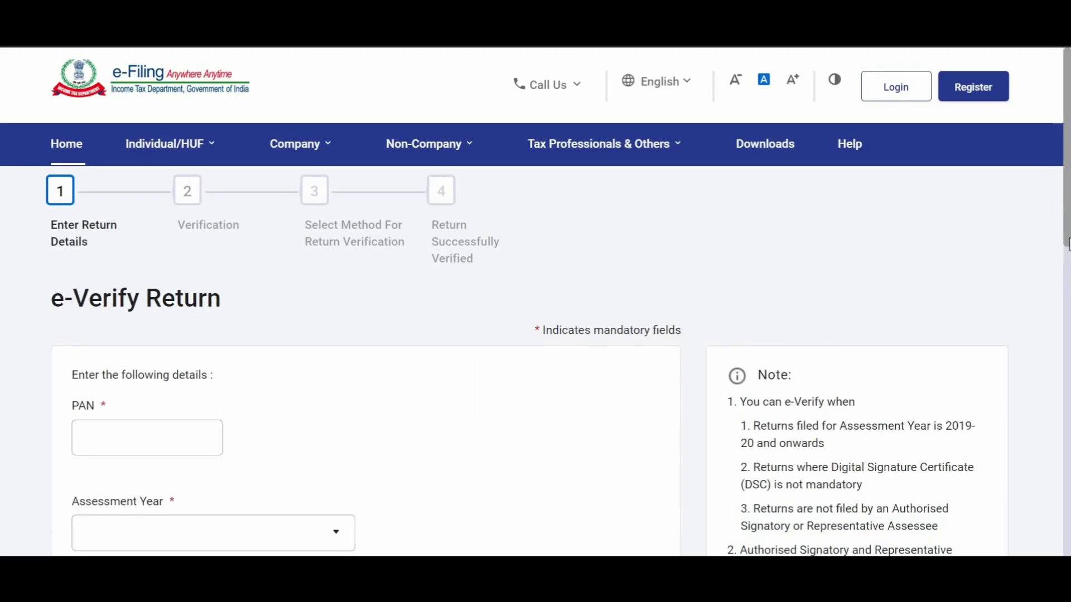
Paste the copied acknowledgement number, enter the PAN, and set the assessment year to 2021-22 (Current A.Y.)
scroll(744, 258, down, 3)
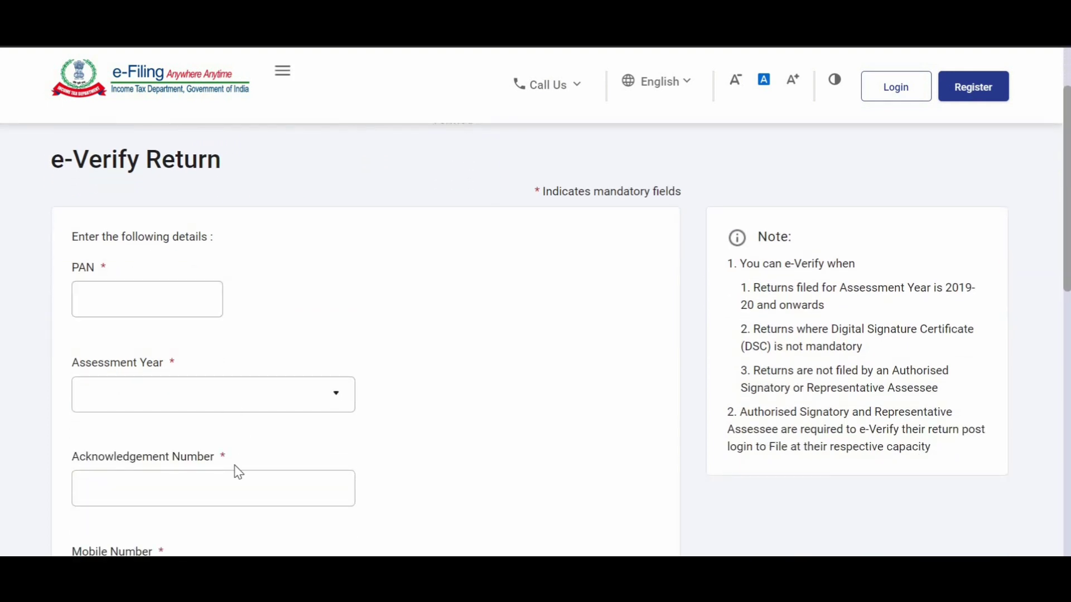
click(220, 483)
key(ctrl+v)
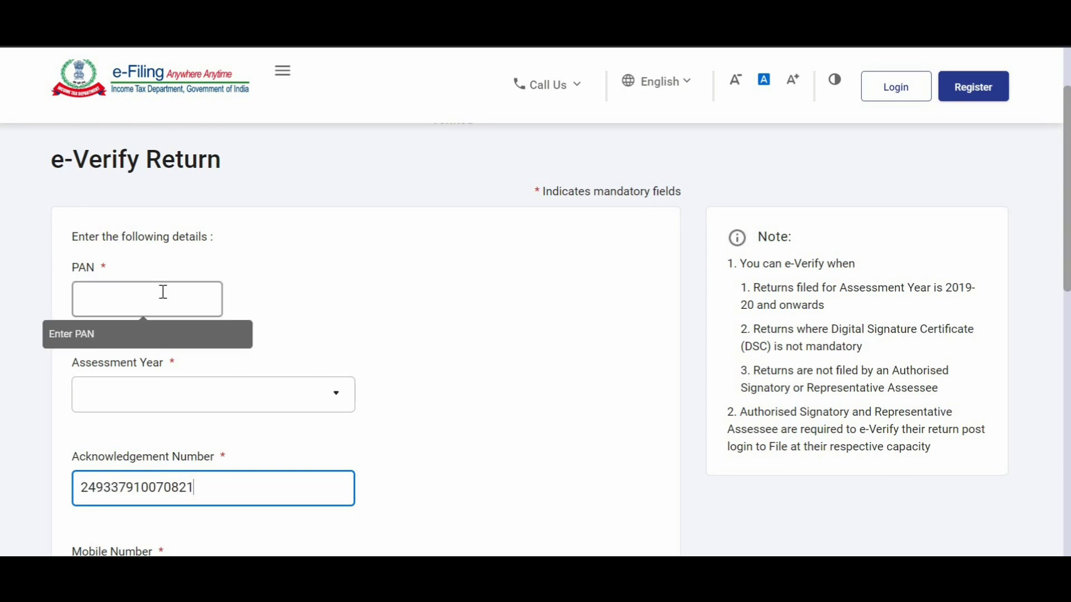
click(139, 401)
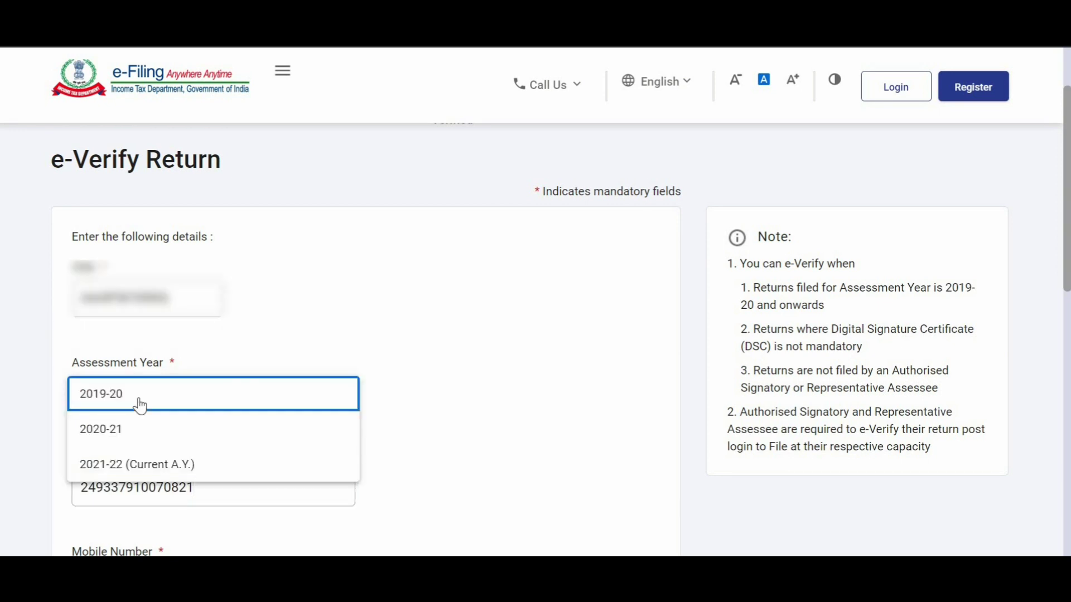
click(134, 465)
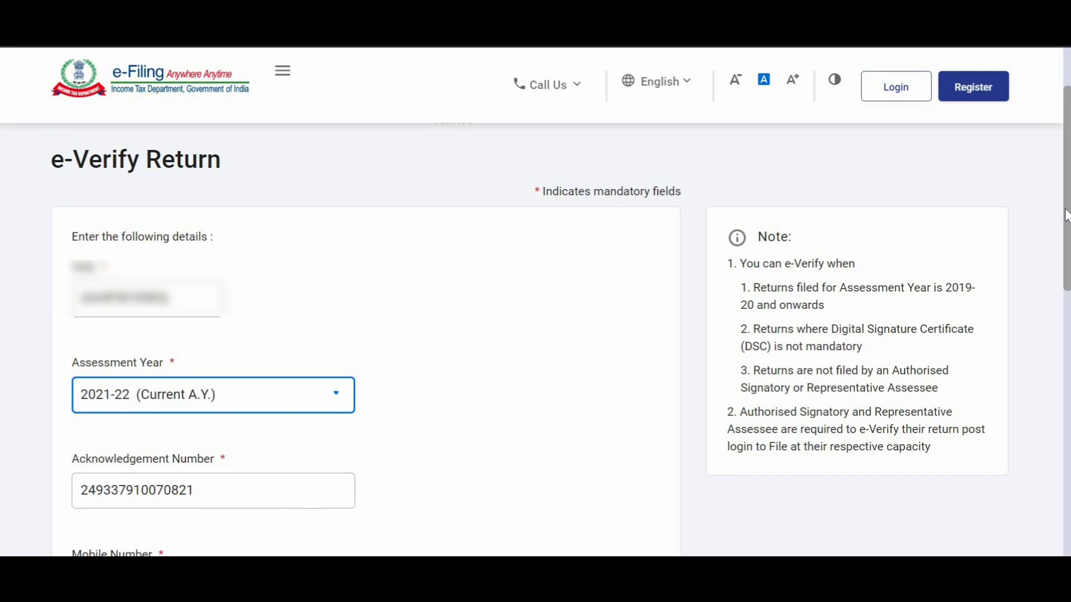
Enter the mobile number, try to continue with the return details, and dismiss the resulting message
scroll(1065, 214, down, 3)
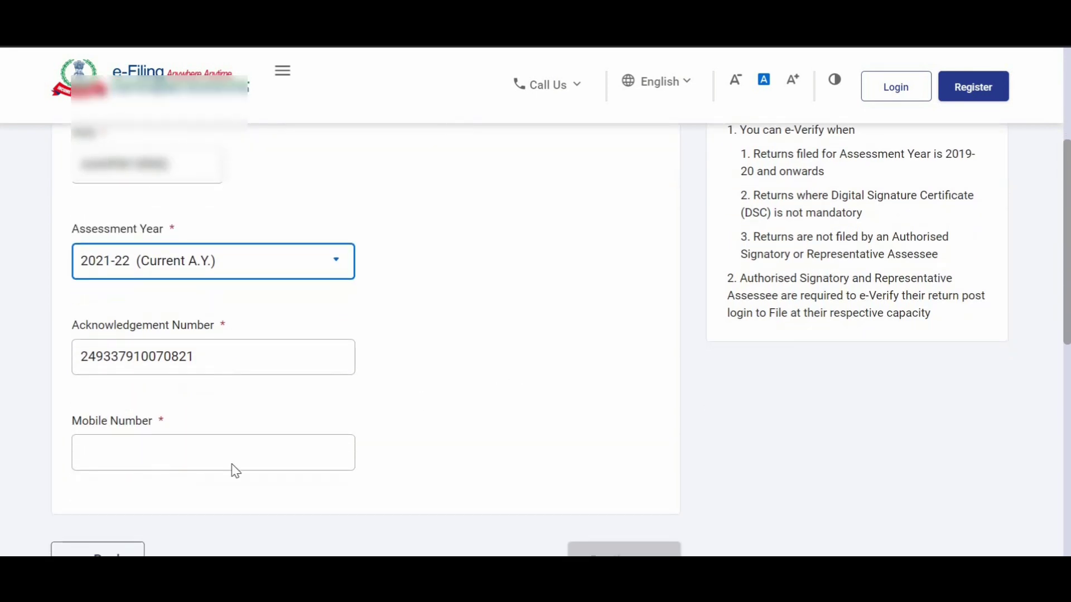
click(229, 457)
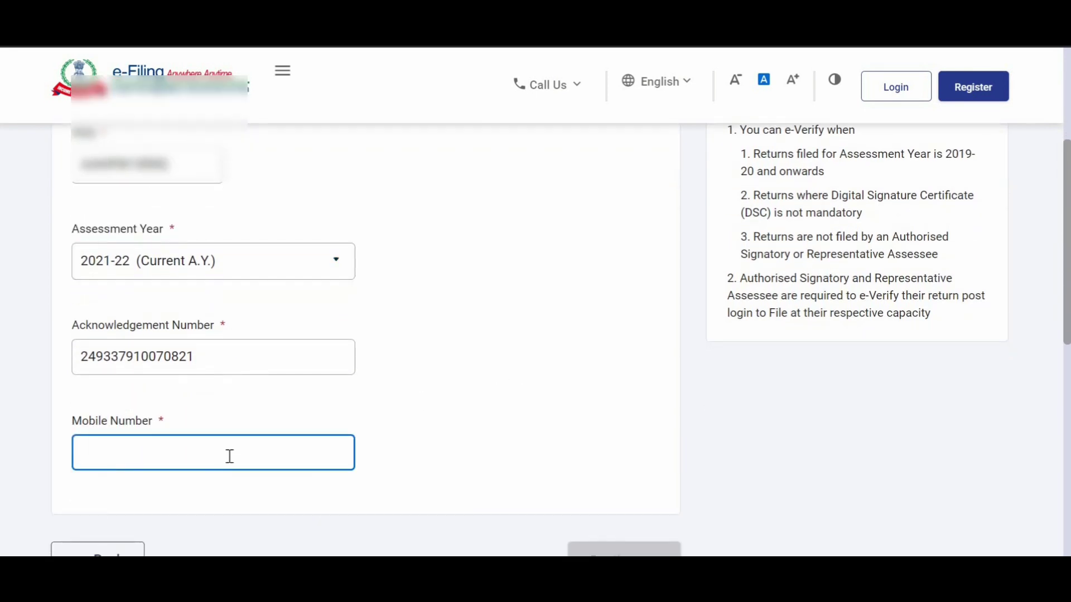
key(ctrl+v)
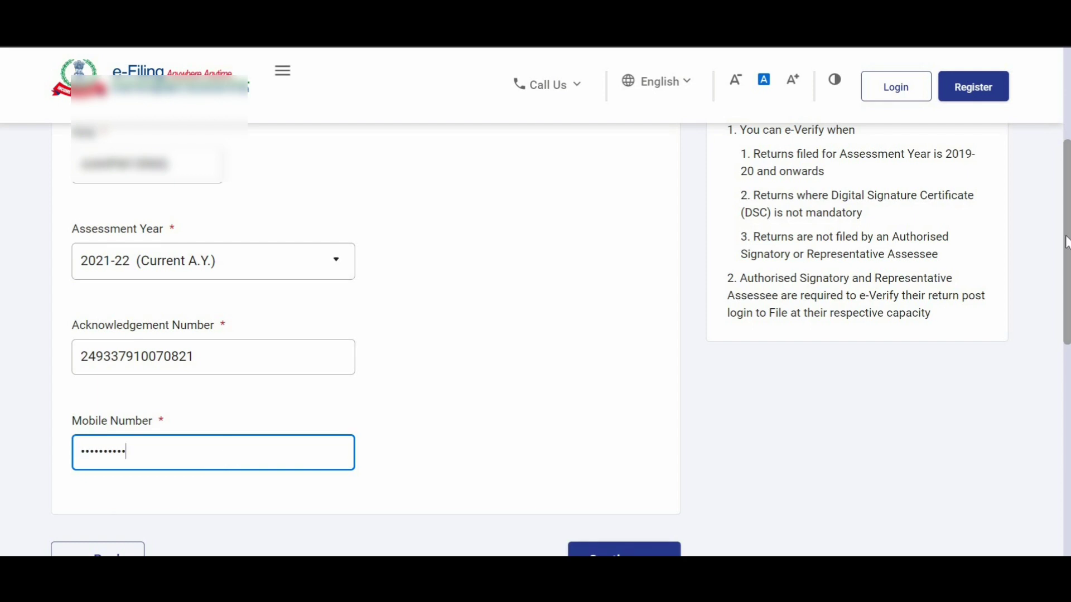
scroll(1066, 253, down, 1)
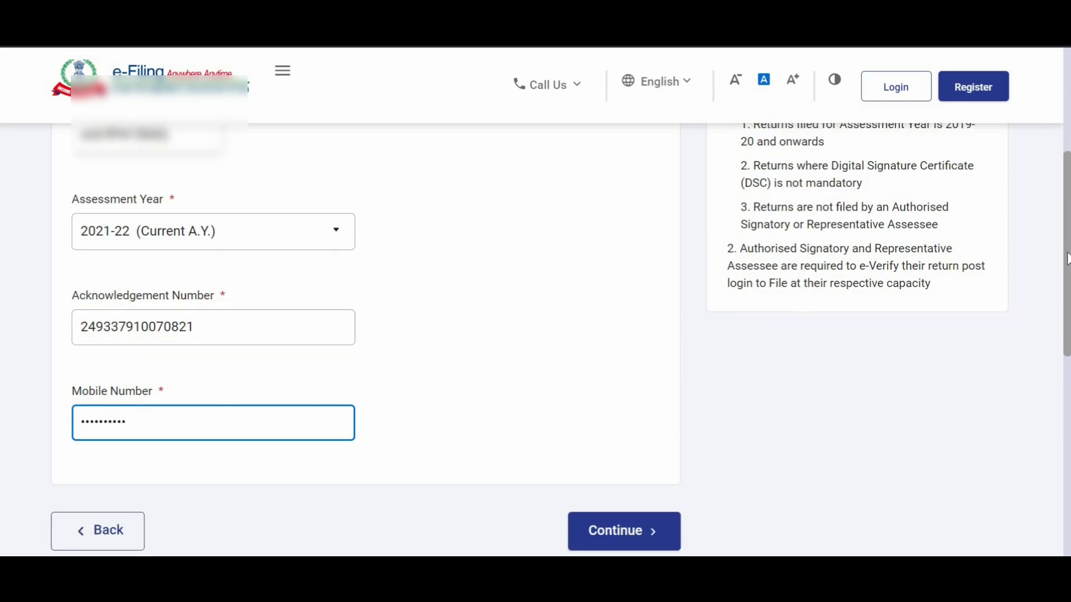
click(621, 522)
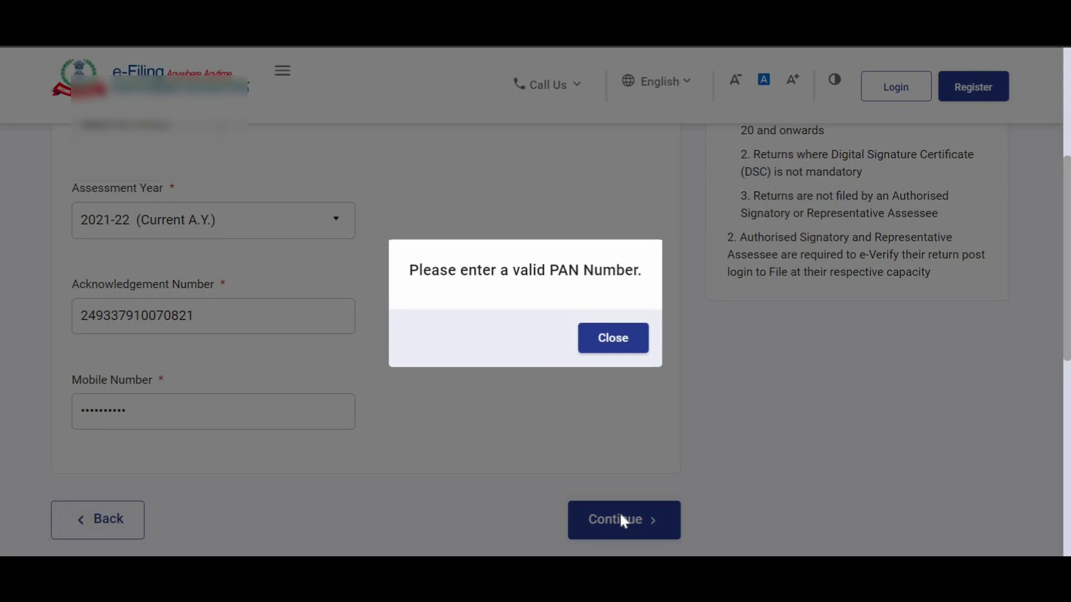
click(613, 338)
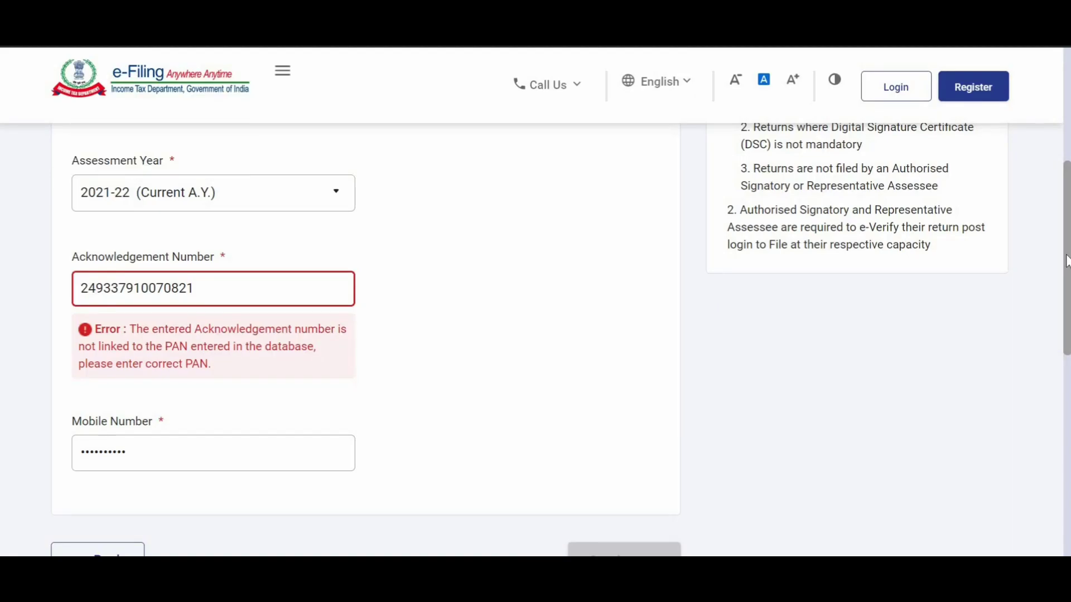
scroll(1057, 181, up, 2)
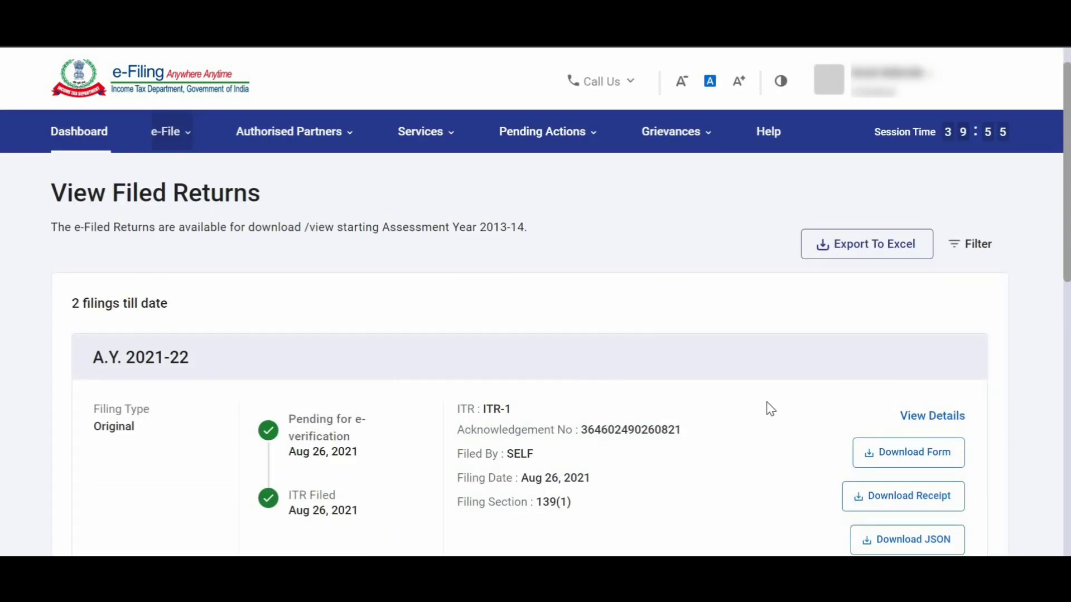
Copy the acknowledgement number of the A.Y. 2021-22 filing from the filed returns list and log out of the account
double_click(672, 429)
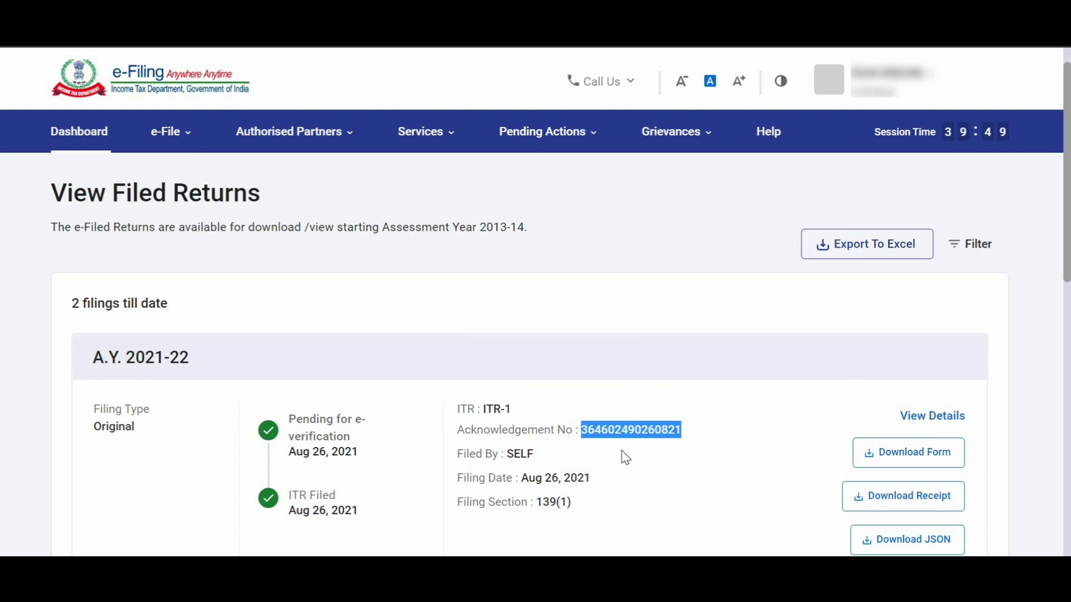
click(870, 84)
click(864, 212)
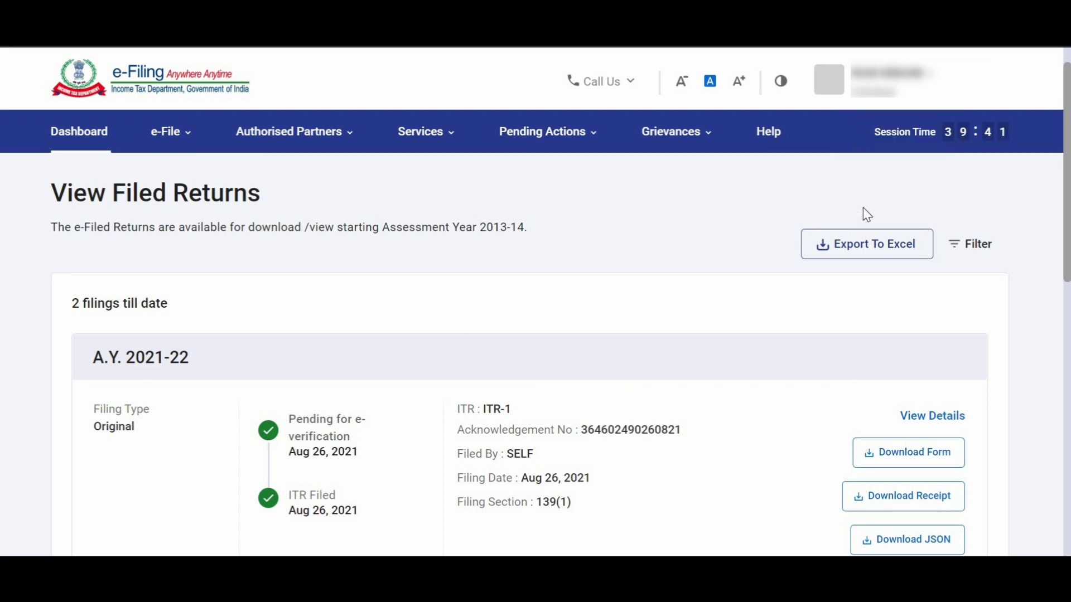
Open the Income Tax Return (ITR) Status service from the portal's home page and paste the copied acknowledgement number
scroll(225, 463, down, 5)
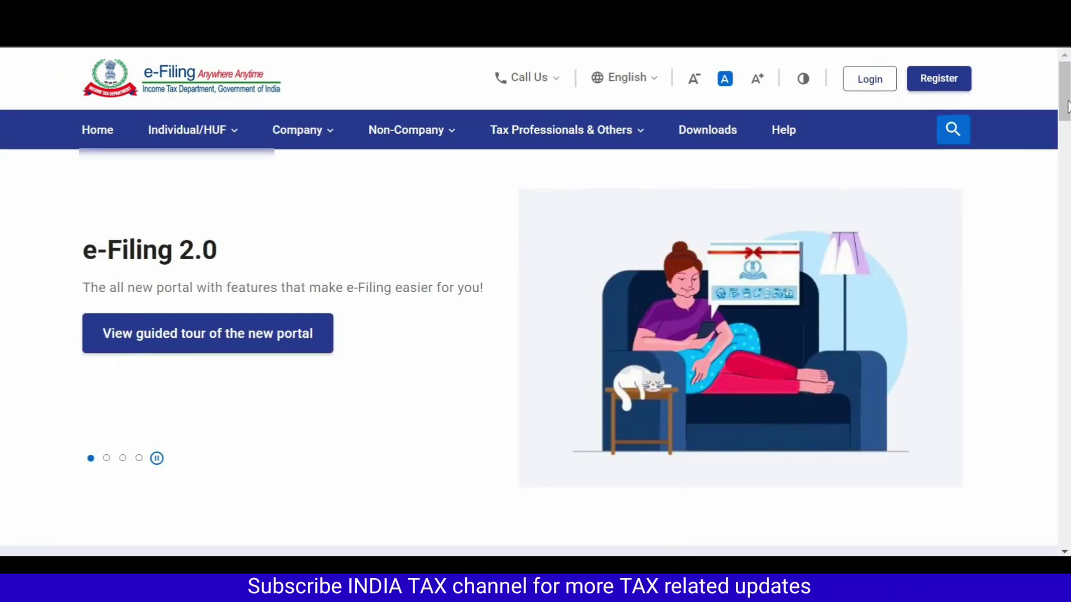
scroll(753, 182, down, 10)
scroll(753, 181, down, 1)
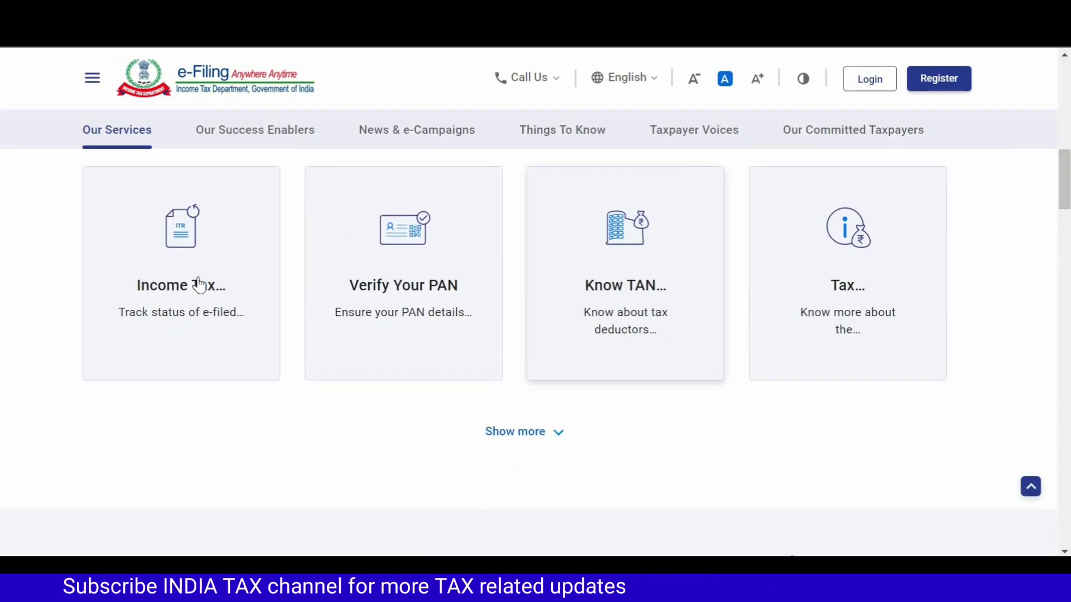
click(195, 286)
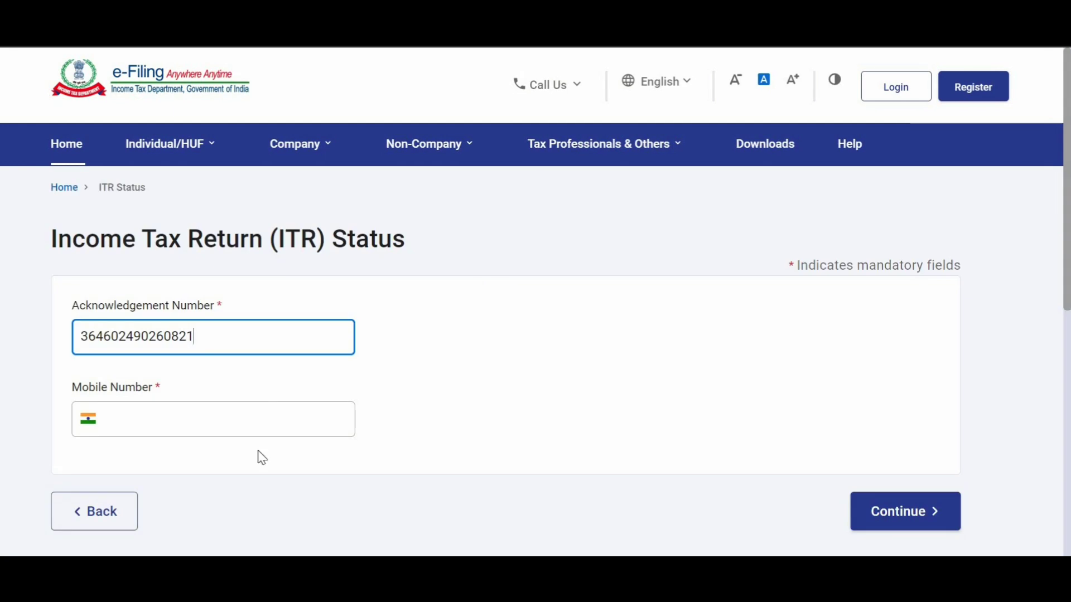
Enter the mobile number, continue to the OTP verification, and submit the received OTP to view the return's status
click(258, 417)
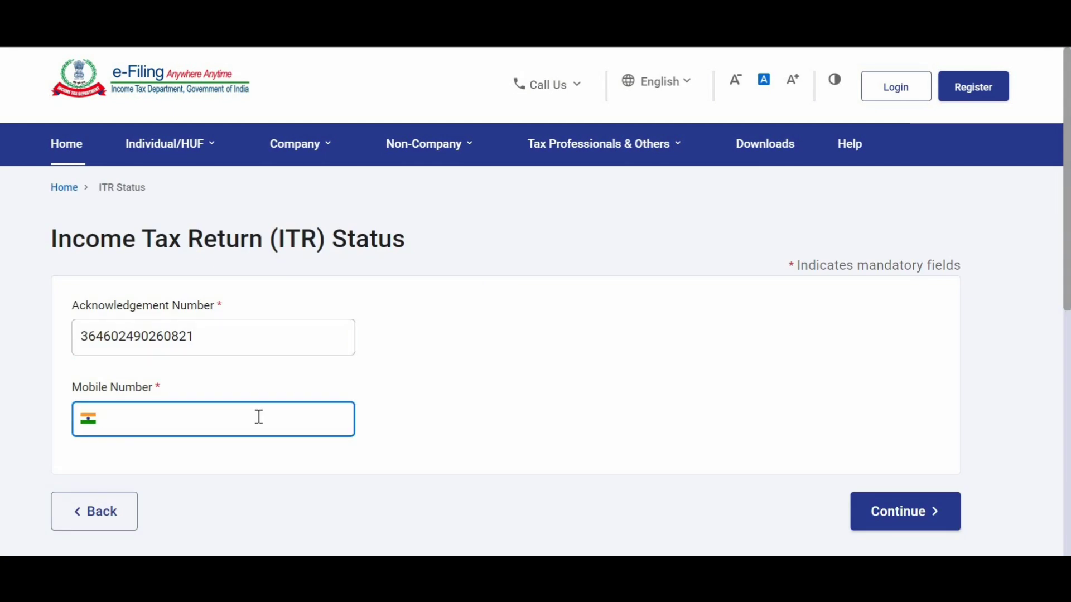
click(870, 515)
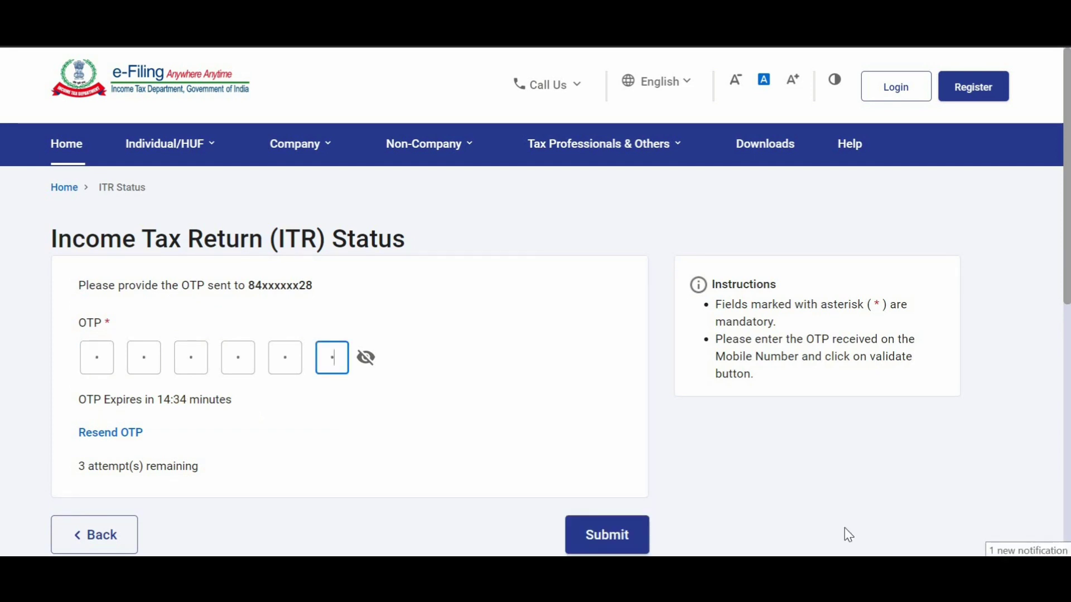
click(622, 537)
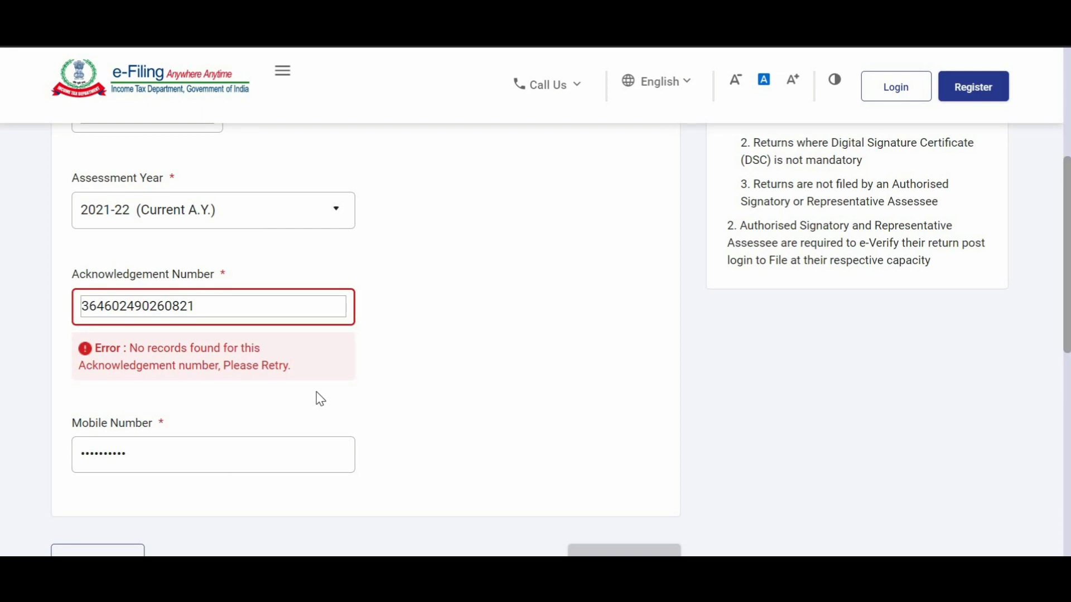
drag(1065, 320, 1065, 320)
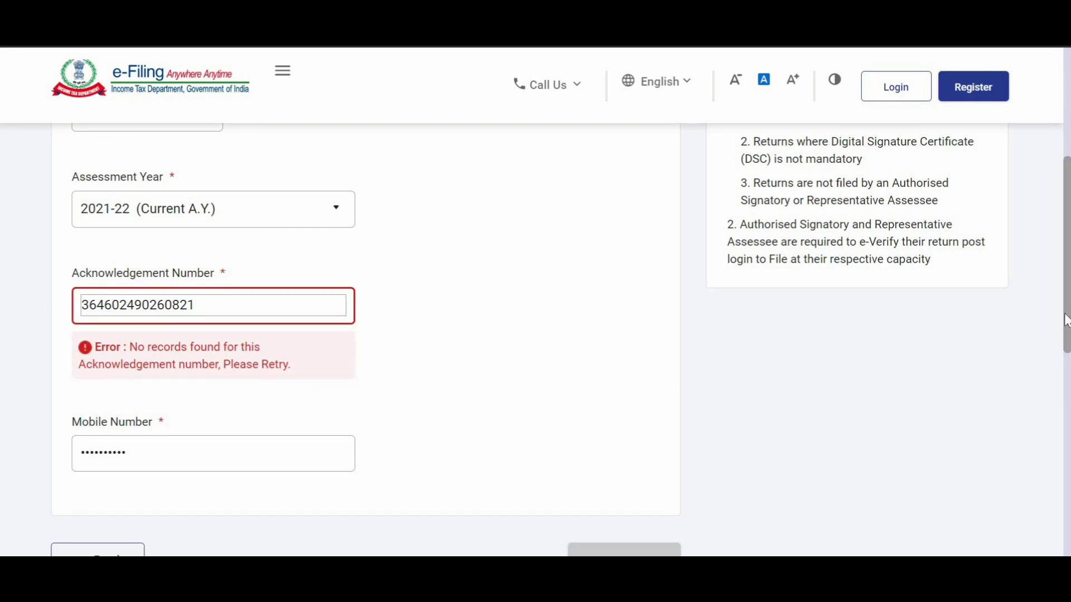